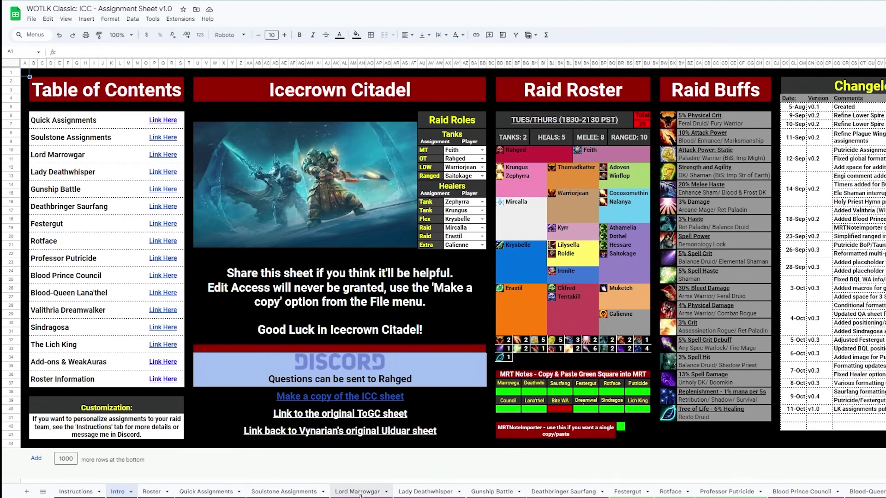
Move through the Lord Marrowgar and Deathbringer Saurfang tabs to reach the Blood-Queen Lana'thel sheet.
{"action": "left_click", "coordinate": [386, 492]}
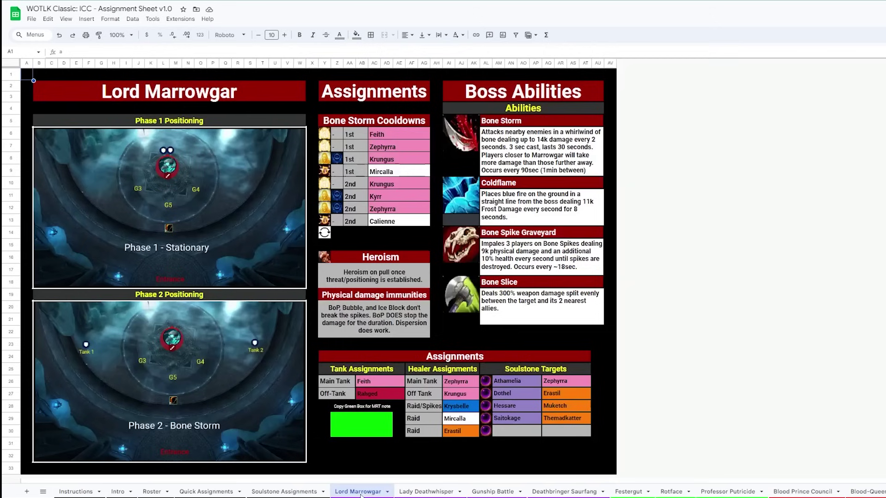
{"action": "left_click", "coordinate": [564, 492]}
{"action": "left_click", "coordinate": [866, 492]}
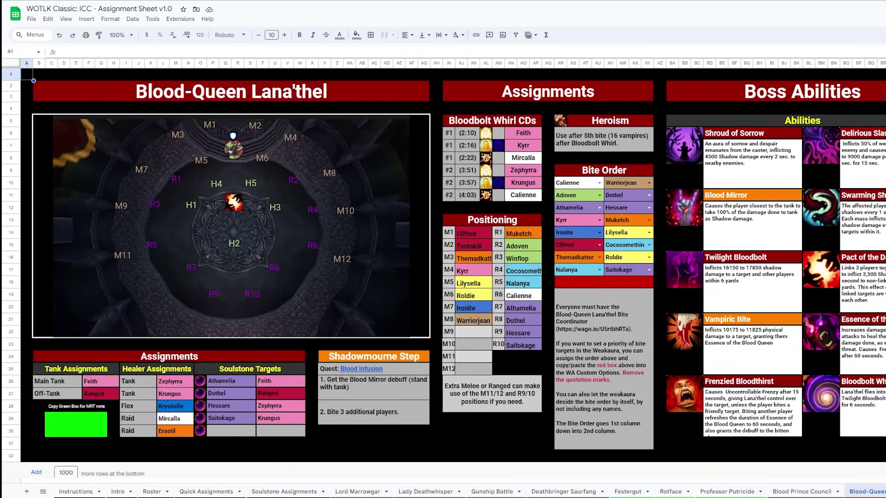
On the Roster sheet, clear the old Player Name entries and put in the new raid roster.
{"action": "left_click", "coordinate": [156, 492]}
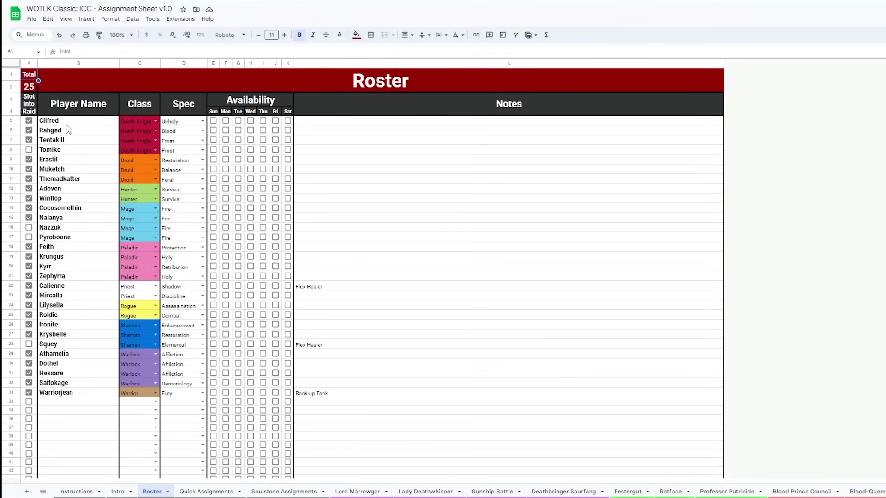
{"action": "left_click_drag", "start_coordinate": [67, 121], "coordinate": [72, 393]}
{"action": "key", "text": "Delete"}
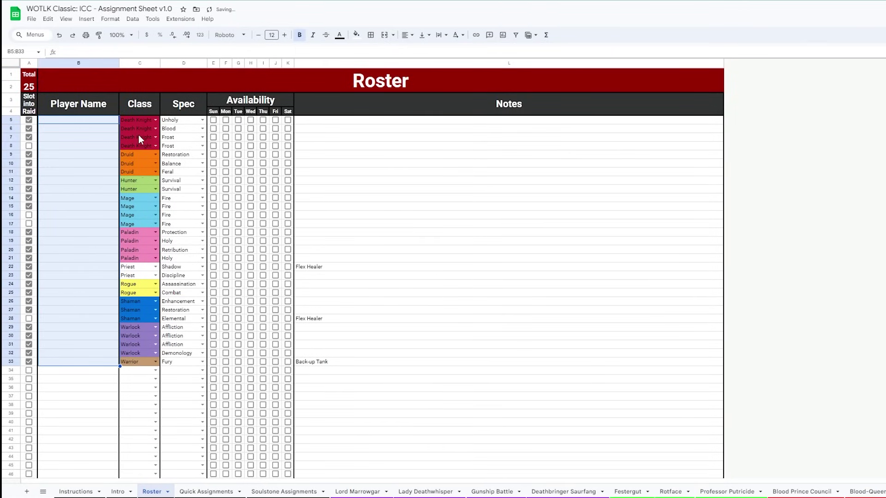
{"action": "left_click_drag", "start_coordinate": [138, 118], "coordinate": [143, 344]}
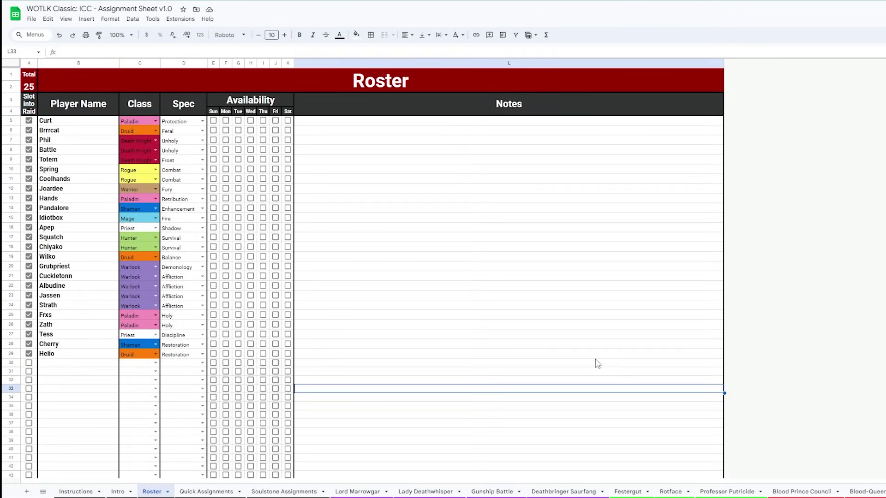
{"action": "left_click", "coordinate": [498, 286]}
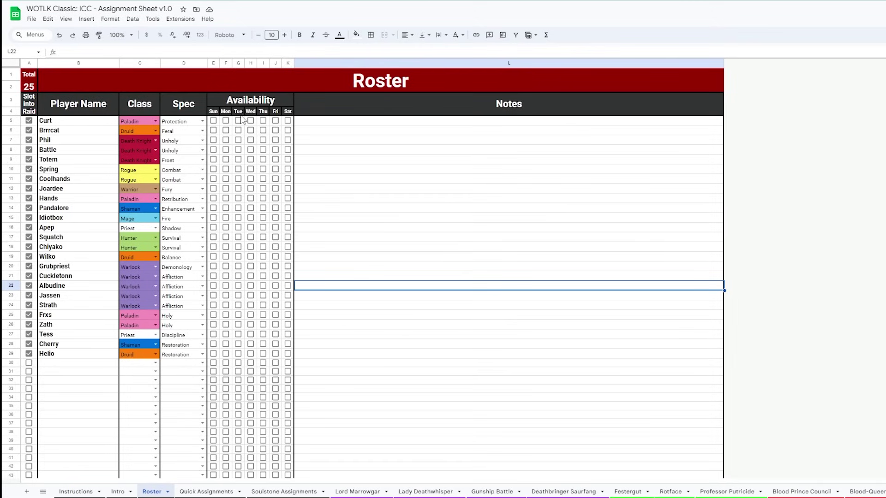
Tick Monday–Wednesday for the Protection Paladin, and Monday and Saturday for the Fury Warrior.
{"action": "left_click", "coordinate": [226, 121]}
{"action": "left_click", "coordinate": [239, 121]}
{"action": "left_click", "coordinate": [251, 121]}
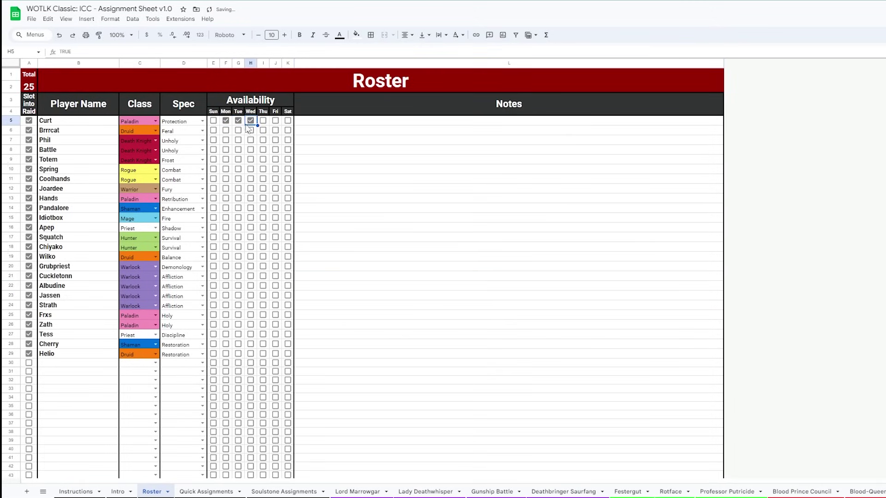
{"action": "left_click", "coordinate": [226, 189]}
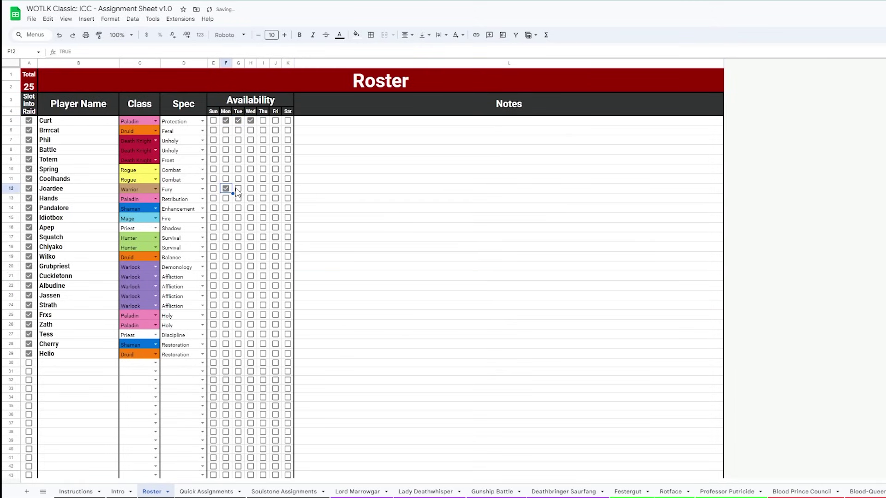
{"action": "left_click", "coordinate": [288, 190]}
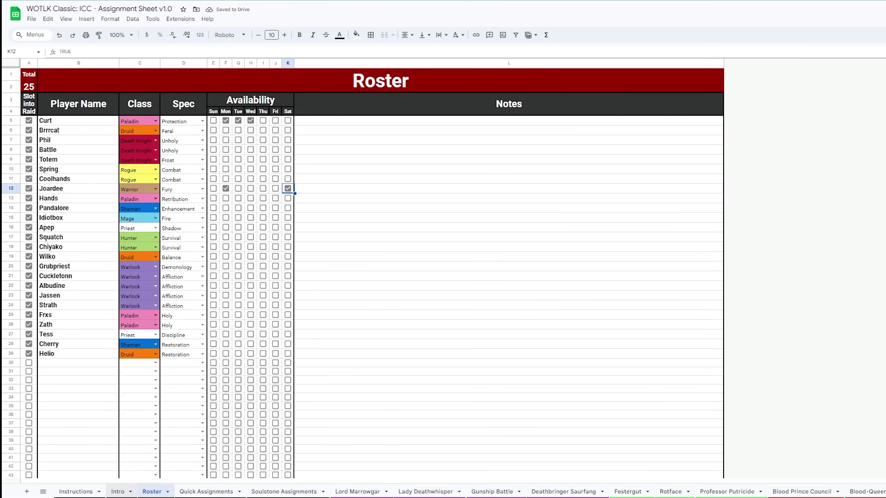
On the Intro sheet, assign a new main tank, the Feral Druid as OT, and the Protection Paladin as LDW tank.
{"action": "left_click", "coordinate": [119, 493]}
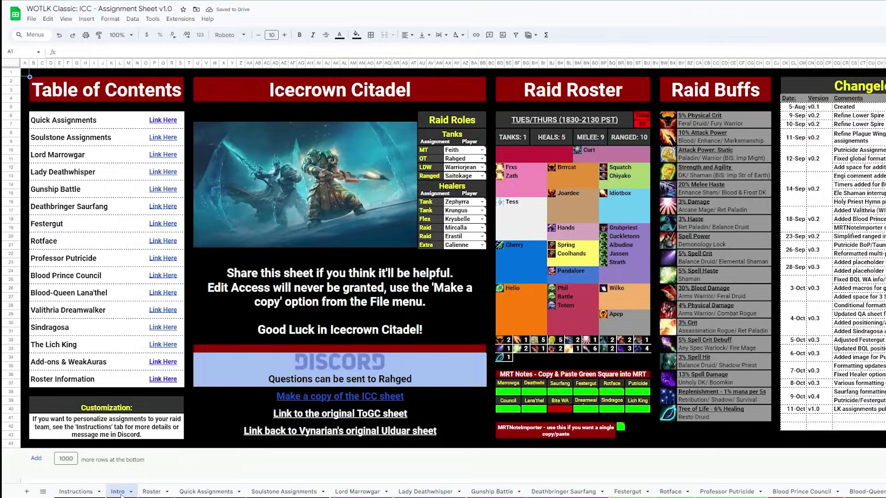
{"action": "left_click", "coordinate": [482, 151]}
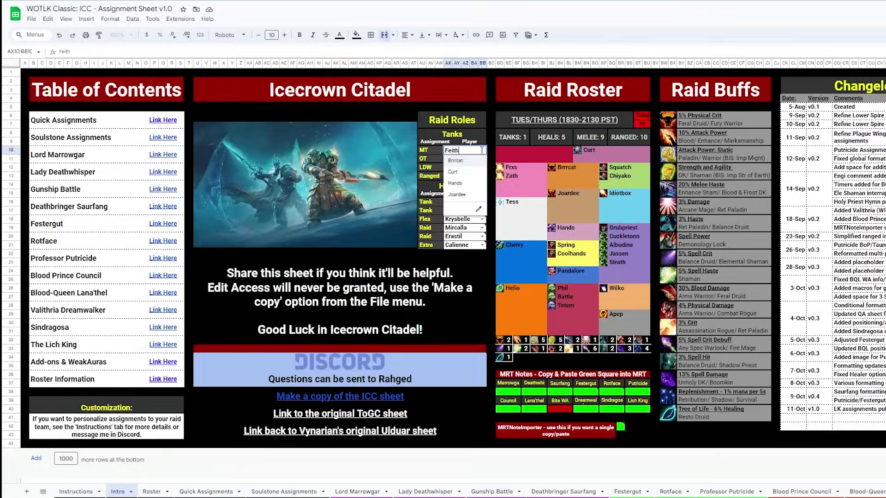
{"action": "left_click", "coordinate": [471, 184]}
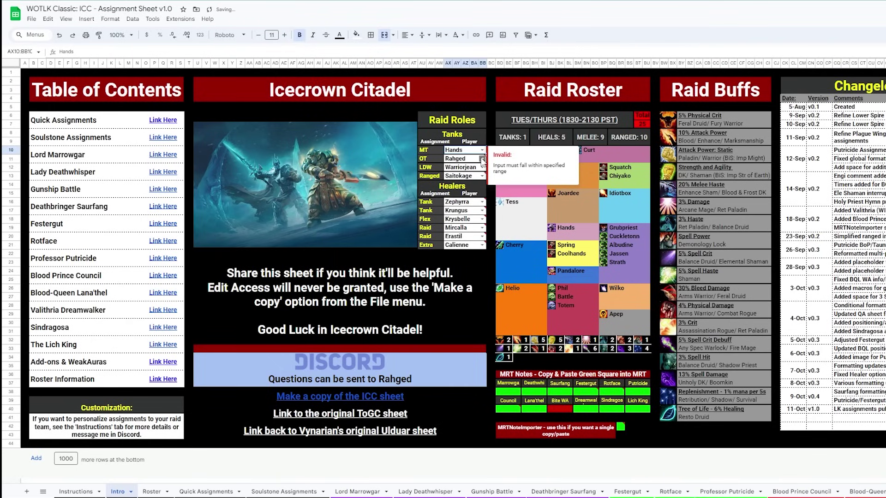
{"action": "left_click", "coordinate": [482, 160]}
{"action": "left_click", "coordinate": [475, 175]}
{"action": "left_click", "coordinate": [483, 168]}
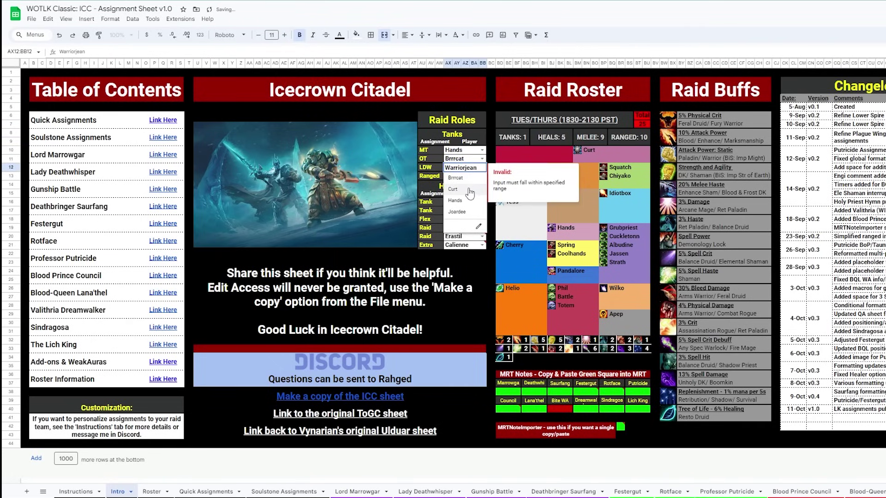
{"action": "left_click", "coordinate": [474, 187]}
Set the Ranged role slot to a Warlock, then swap in a different Warlock.
{"action": "left_click", "coordinate": [482, 176]}
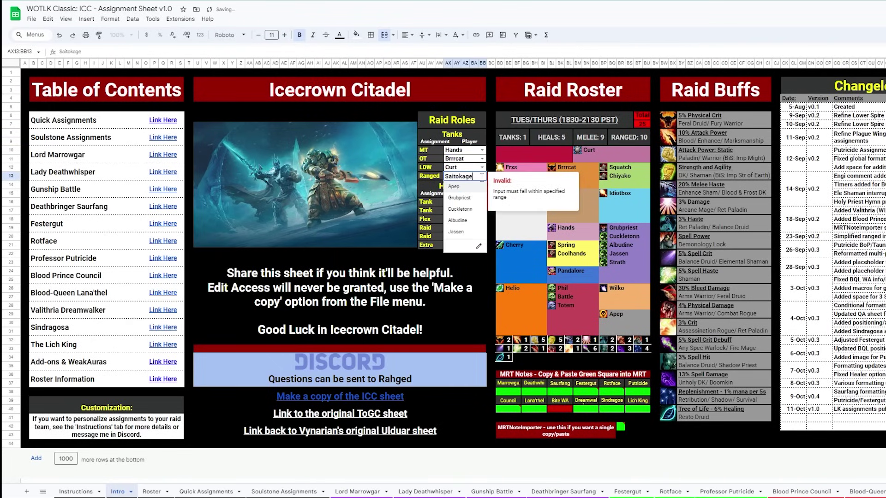
{"action": "left_click", "coordinate": [469, 213]}
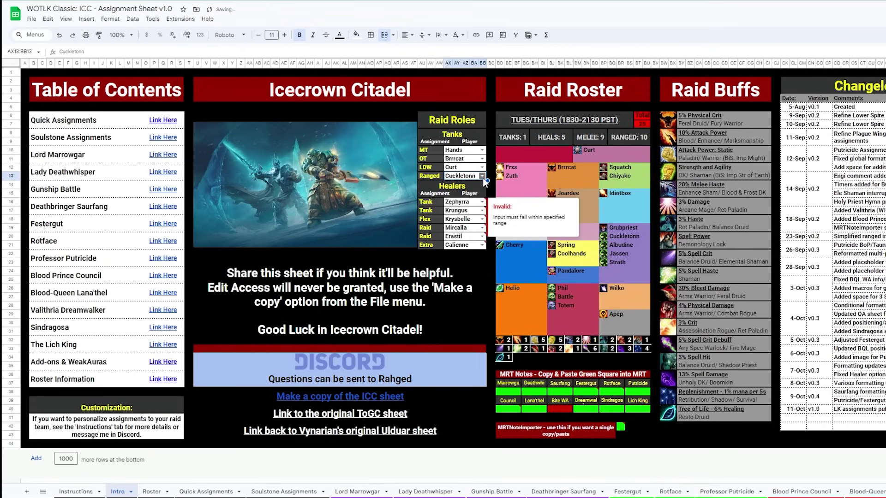
{"action": "left_click", "coordinate": [483, 177]}
{"action": "left_click", "coordinate": [457, 231]}
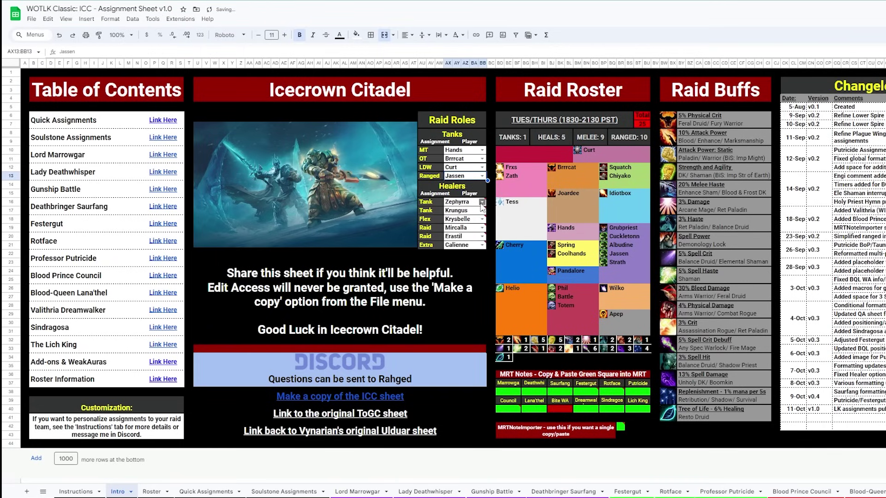
Assign two Holy Paladins as tank healers and the Shadow Priest as the Extra healer.
{"action": "left_click", "coordinate": [482, 202]}
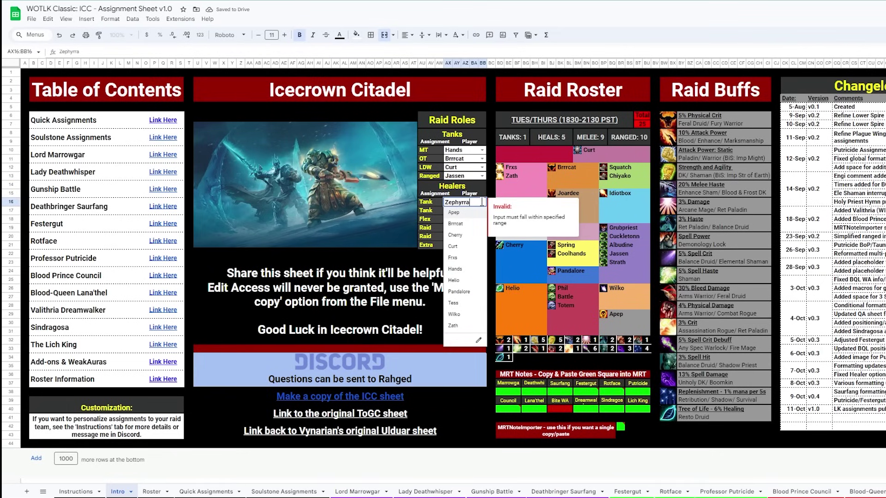
{"action": "left_click", "coordinate": [454, 326]}
{"action": "left_click", "coordinate": [482, 211]}
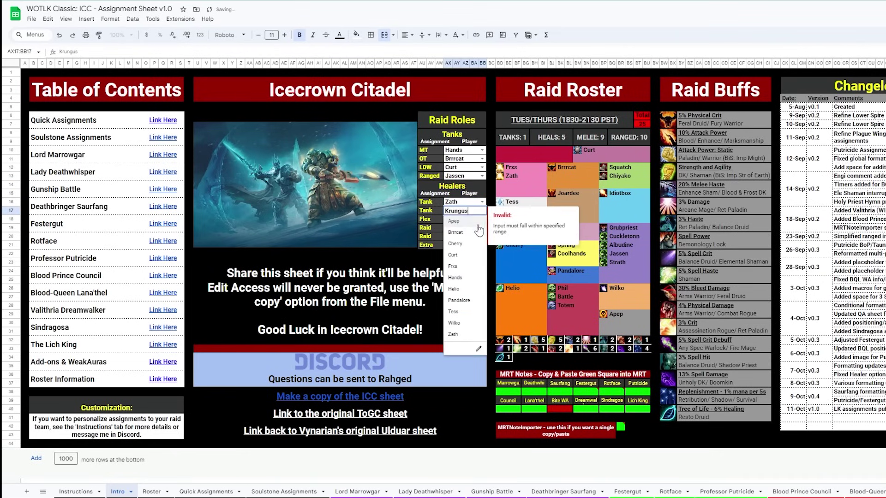
{"action": "left_click", "coordinate": [462, 268]}
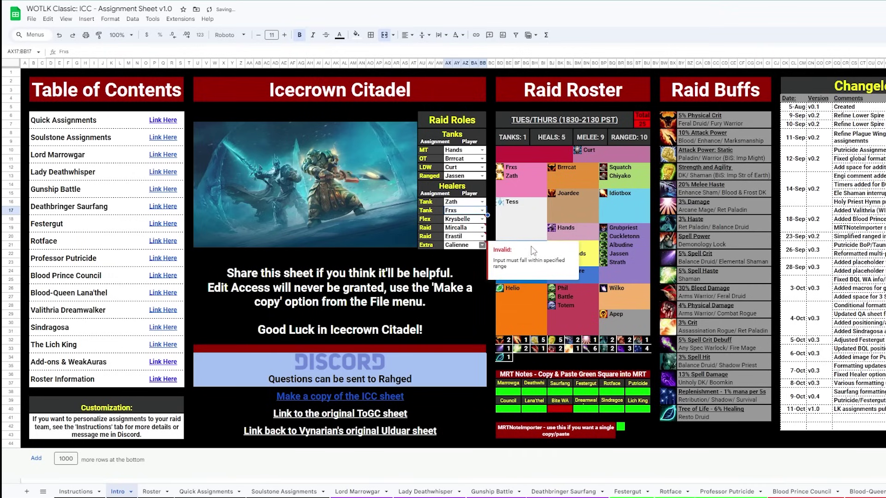
{"action": "left_click", "coordinate": [558, 243]}
{"action": "left_click", "coordinate": [482, 245]}
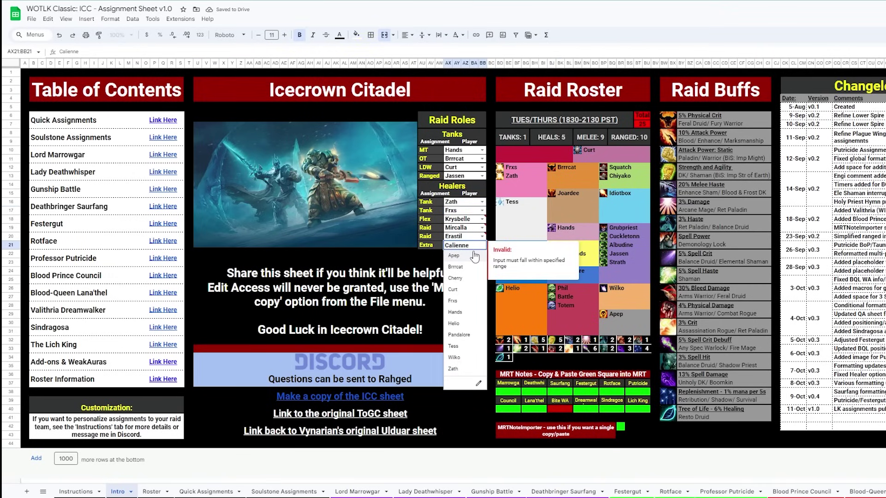
{"action": "left_click", "coordinate": [453, 256]}
{"action": "left_click", "coordinate": [526, 219]}
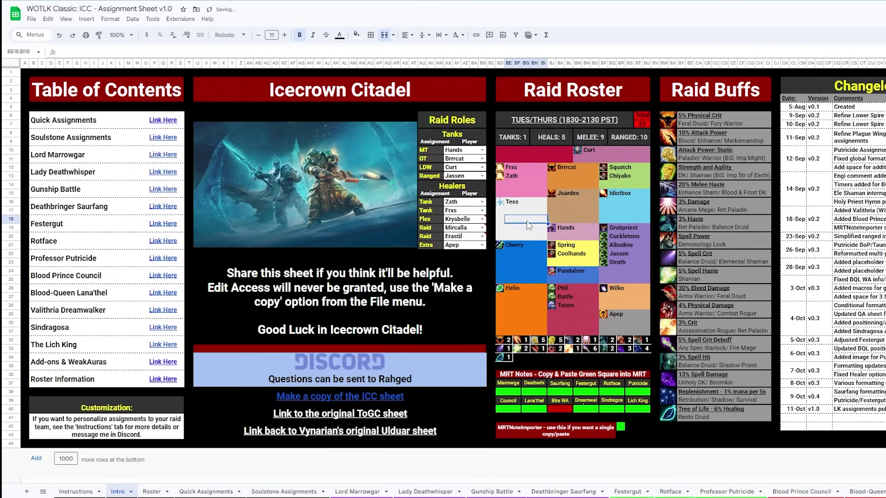
Bring up the Lord Marrowgar sheet to check its cooldown, tank, healer and soulstone assignments.
{"action": "left_click", "coordinate": [357, 491]}
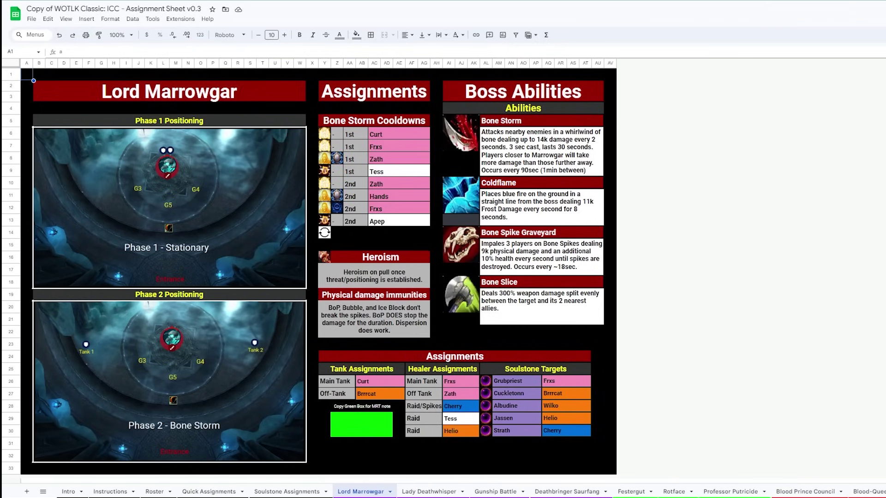
Bring up the Lady Deathwhisper sheet to check its tank, healer, interrupt and positioning assignments.
{"action": "left_click", "coordinate": [429, 491]}
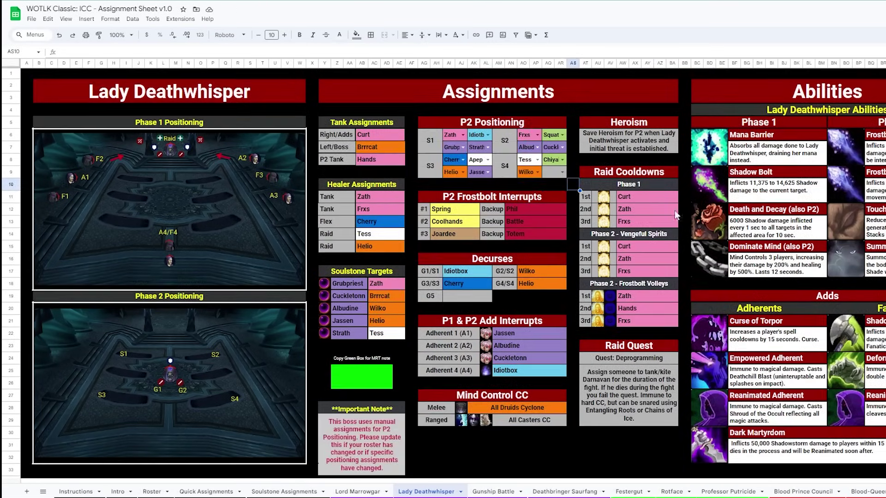
Pass the Gunship Battle sheet, then give Deathbringer Saurfang's fifth Mark of the Fallen Champion slot a different roster player.
{"action": "left_click", "coordinate": [501, 492]}
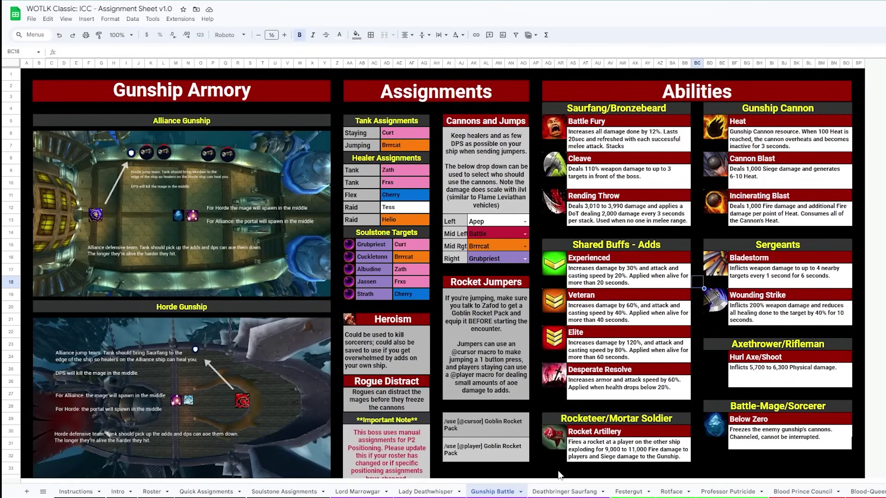
{"action": "left_click", "coordinate": [560, 493]}
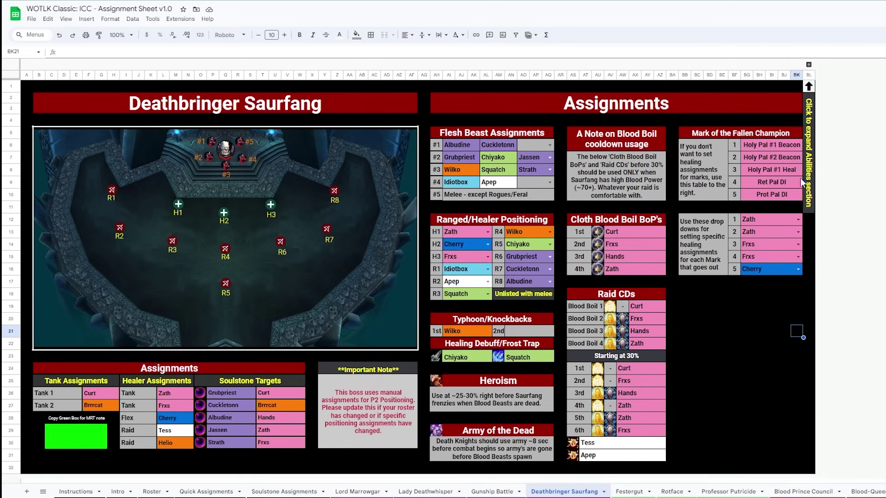
{"action": "left_click", "coordinate": [800, 271]}
{"action": "left_click", "coordinate": [779, 321]}
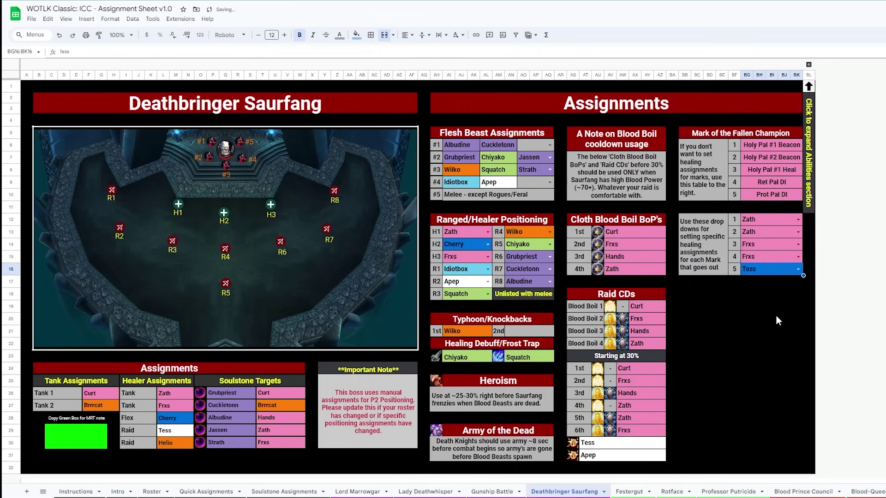
{"action": "left_click", "coordinate": [809, 282]}
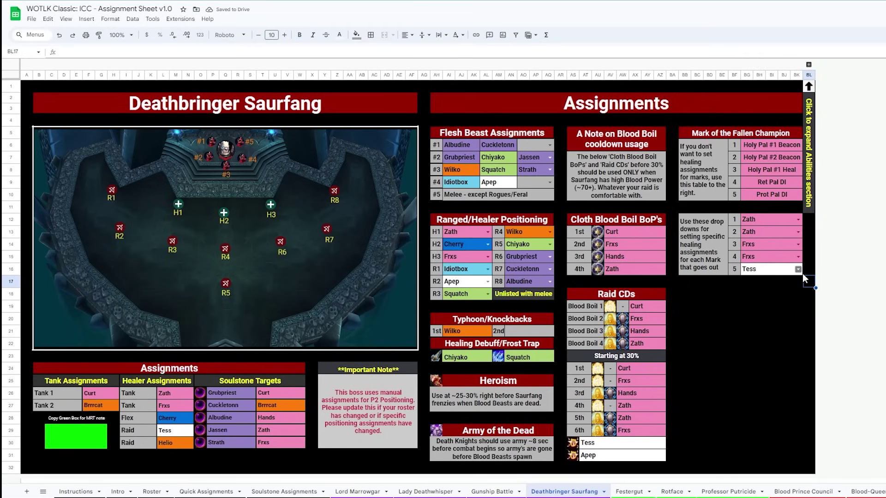
Go past the Festergut sheet to the Rotface sheet with its ooze explosion and soulstone assignments.
{"action": "left_click", "coordinate": [629, 491]}
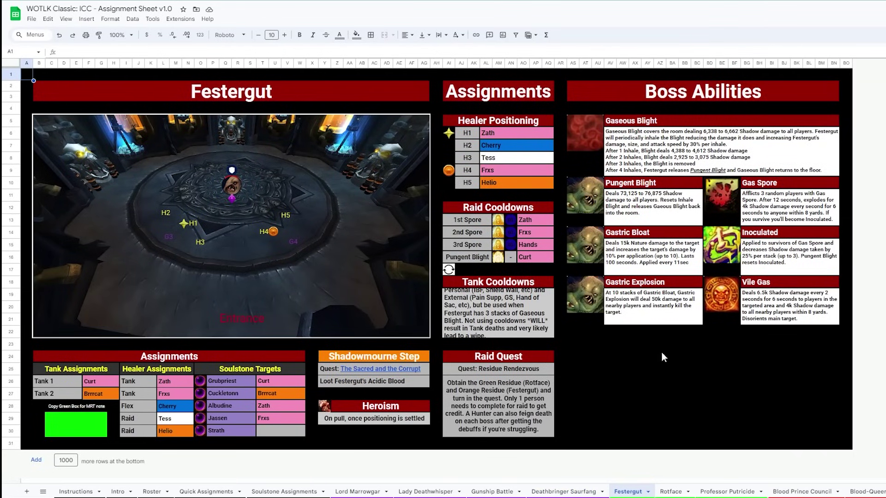
{"action": "left_click", "coordinate": [670, 491]}
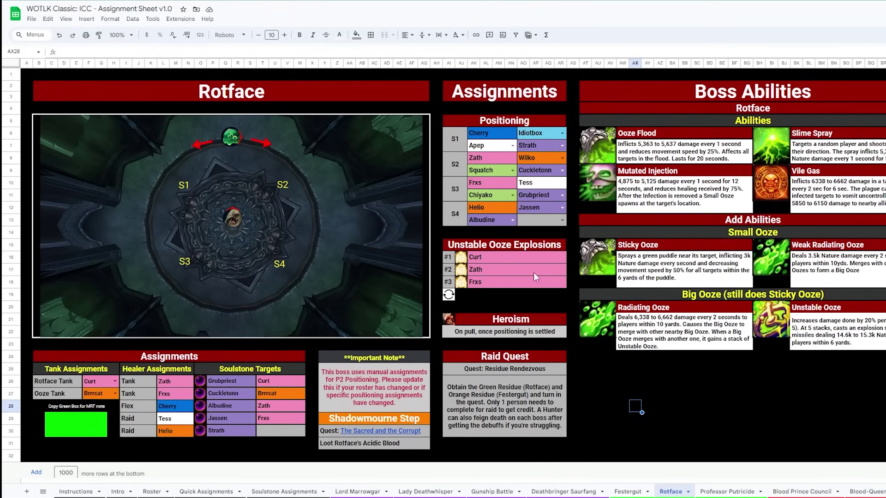
View the Professor Putricide sheet, scrolling down through its phase maps and plague soaking assignments.
{"action": "left_click", "coordinate": [723, 491]}
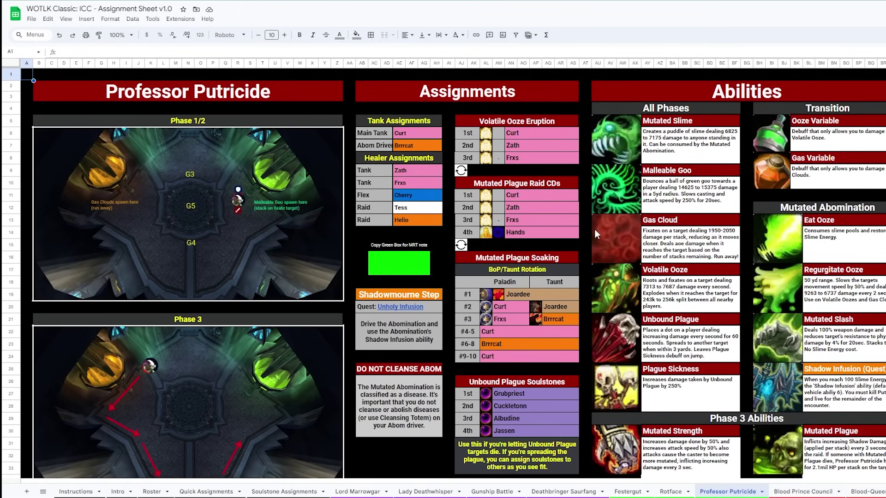
{"action": "scroll", "coordinate": [583, 233], "scroll_direction": "down", "scroll_amount": 1}
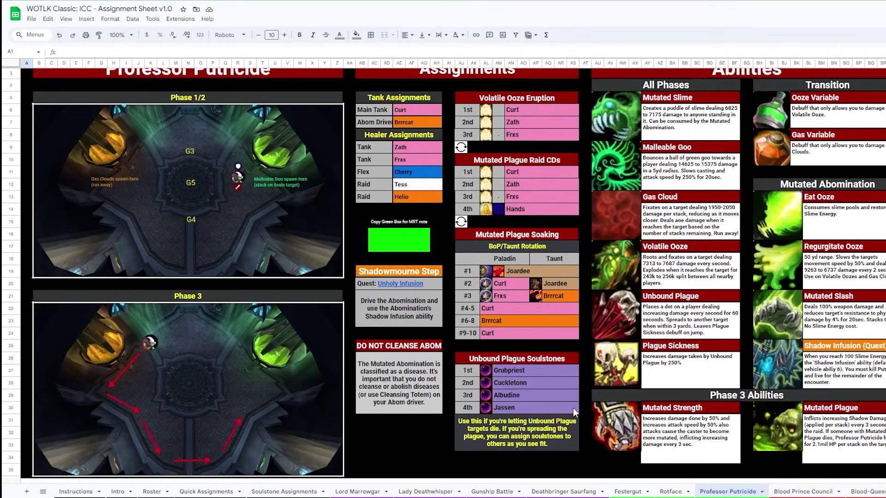
View the Blood Prince Council sheet, scrolling through its empowered cooldown and Valanar positioning assignments.
{"action": "left_click", "coordinate": [803, 493]}
{"action": "scroll", "coordinate": [752, 427], "scroll_direction": "up", "scroll_amount": 2}
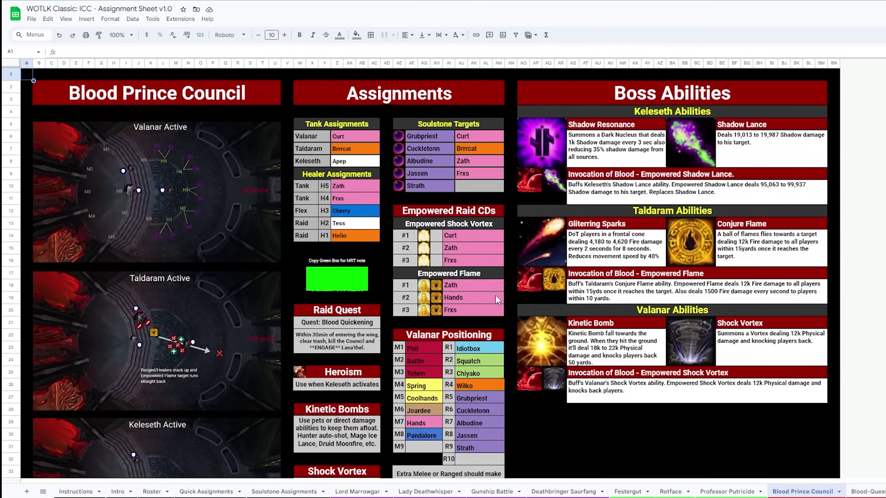
{"action": "scroll", "coordinate": [496, 300], "scroll_direction": "down", "scroll_amount": 1}
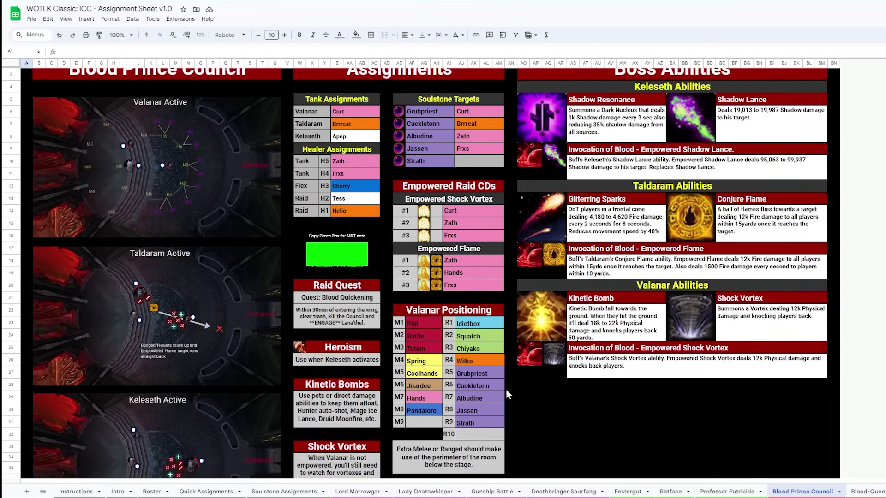
{"action": "scroll", "coordinate": [506, 392], "scroll_direction": "down", "scroll_amount": 1}
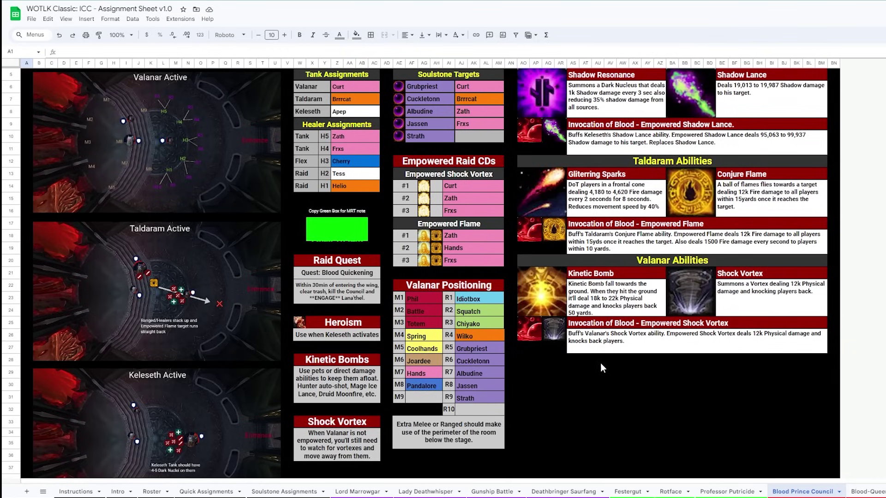
On the Blood-Queen Lana'thel sheet, select the red Bite Order box to see its formula.
{"action": "left_click", "coordinate": [874, 492]}
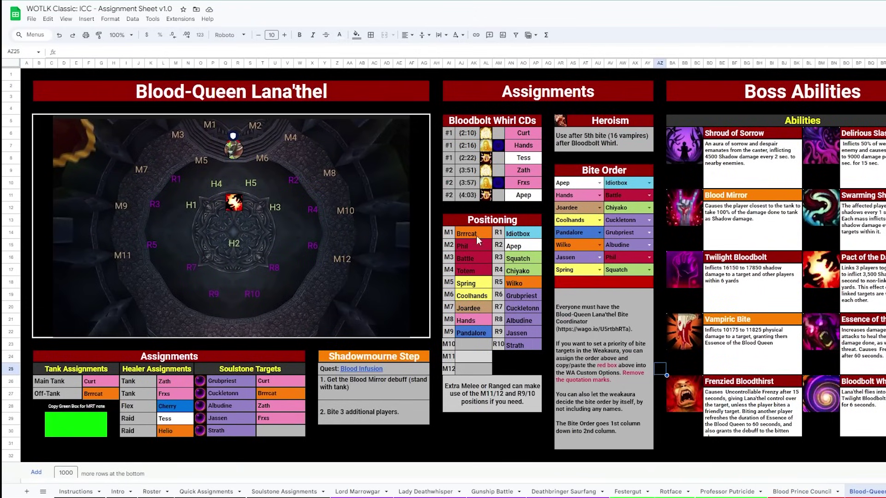
{"action": "left_click", "coordinate": [628, 282]}
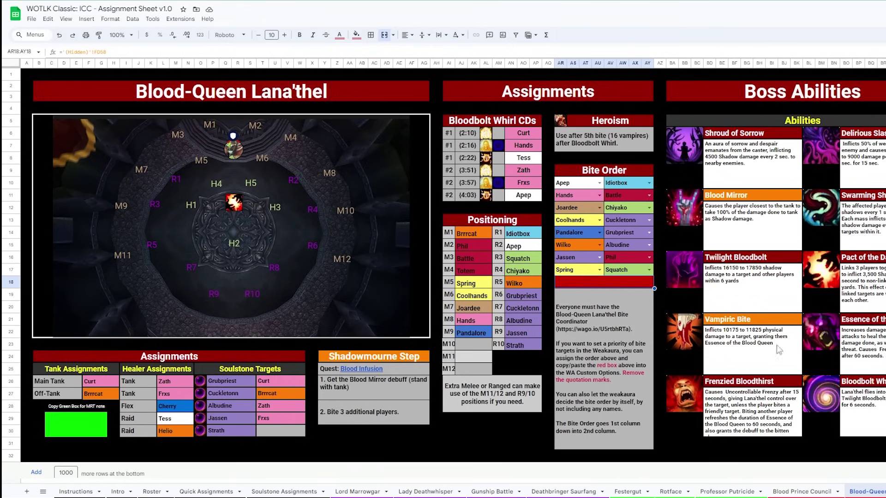
Pass the Valithria Dreamwalker tab and land on the Sindragosa sheet with its Ice Tomb and Phase 3 cooldowns.
{"action": "scroll", "coordinate": [600, 491], "scroll_direction": "right", "scroll_amount": 3}
{"action": "left_click", "coordinate": [598, 491]}
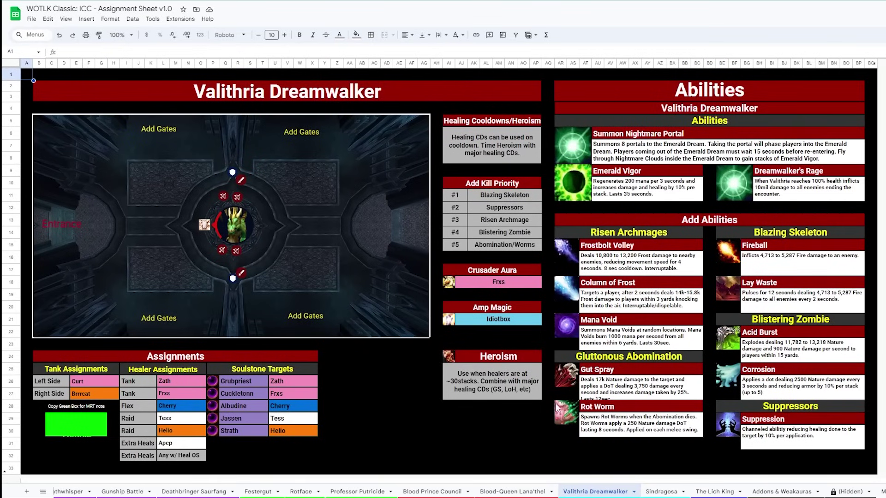
{"action": "left_click", "coordinate": [662, 492]}
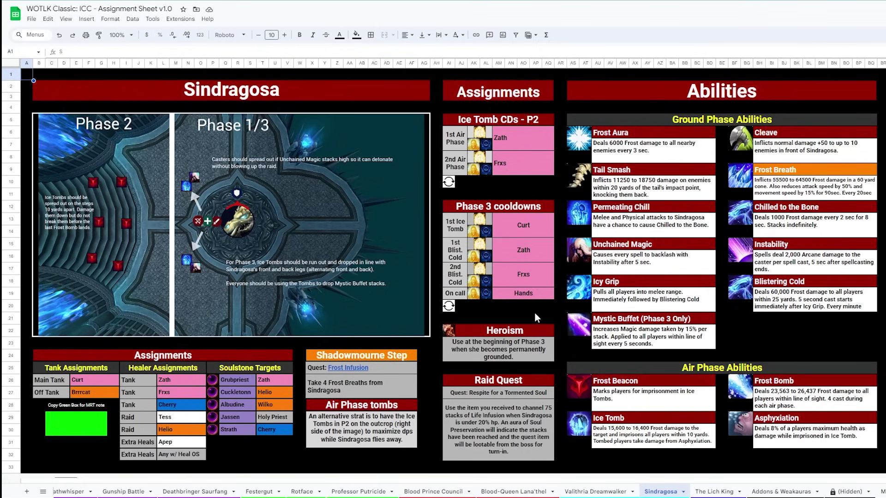
Review The Lich King's Val'kyr stun, Soul Reaper and Infest tables after dismissing the No match error.
{"action": "left_click", "coordinate": [711, 493]}
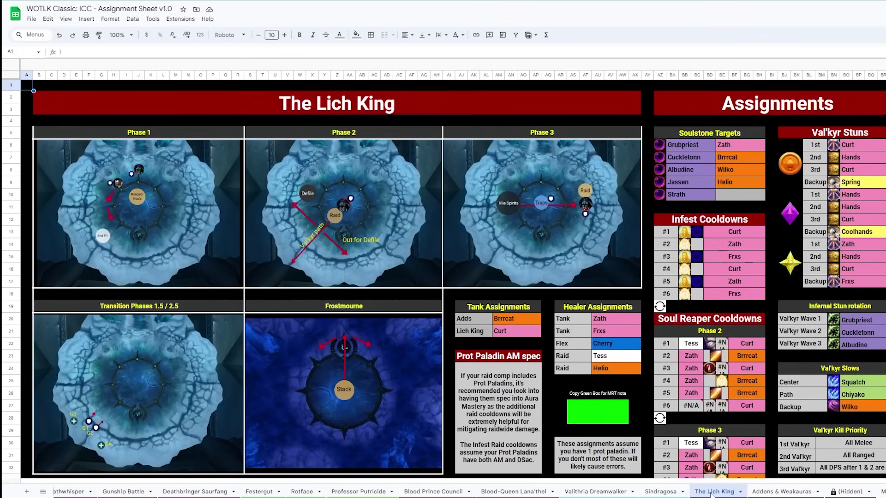
{"action": "scroll", "coordinate": [724, 411], "scroll_direction": "down", "scroll_amount": 1}
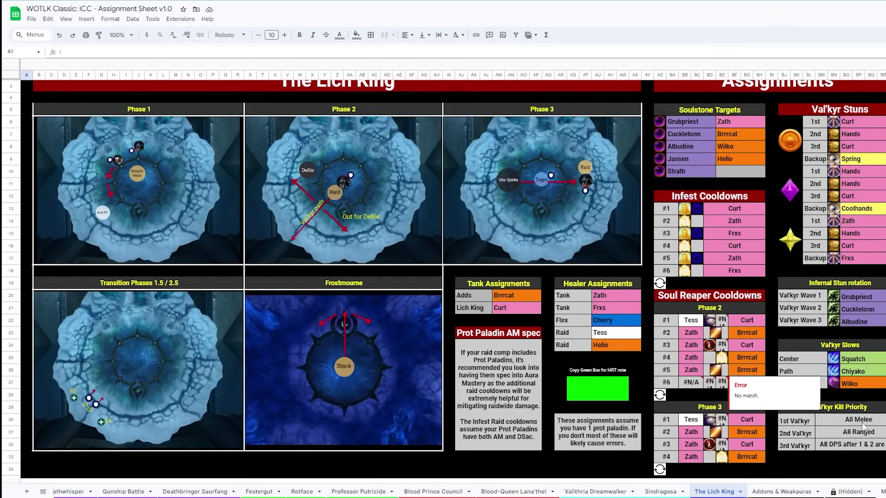
{"action": "left_click", "coordinate": [775, 394]}
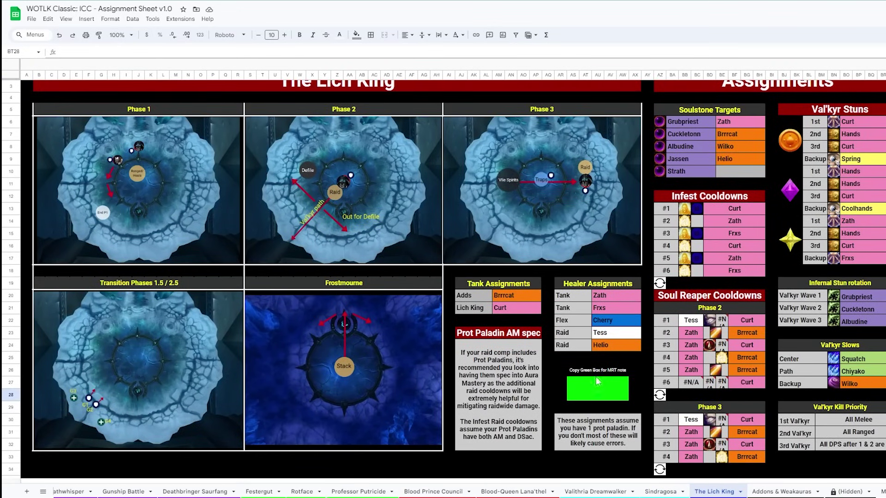
{"action": "scroll", "coordinate": [443, 277], "scroll_direction": "up", "scroll_amount": 1}
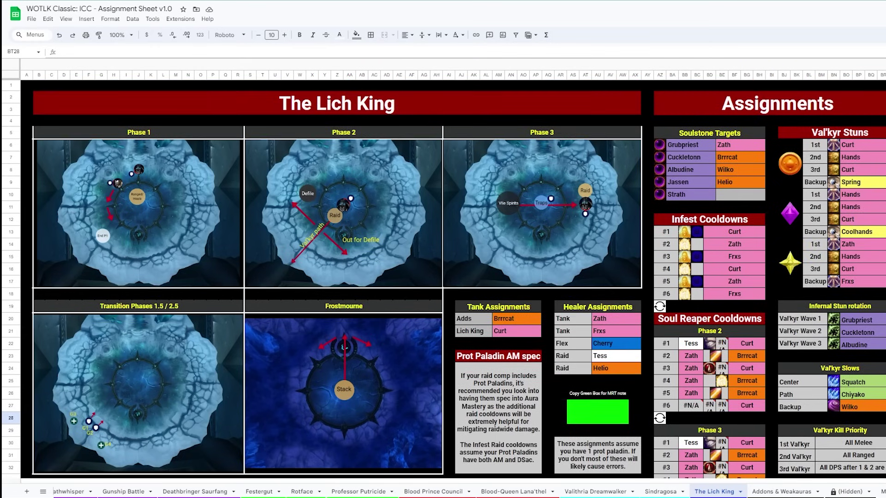
{"action": "scroll", "coordinate": [443, 277], "scroll_direction": "down", "scroll_amount": 1}
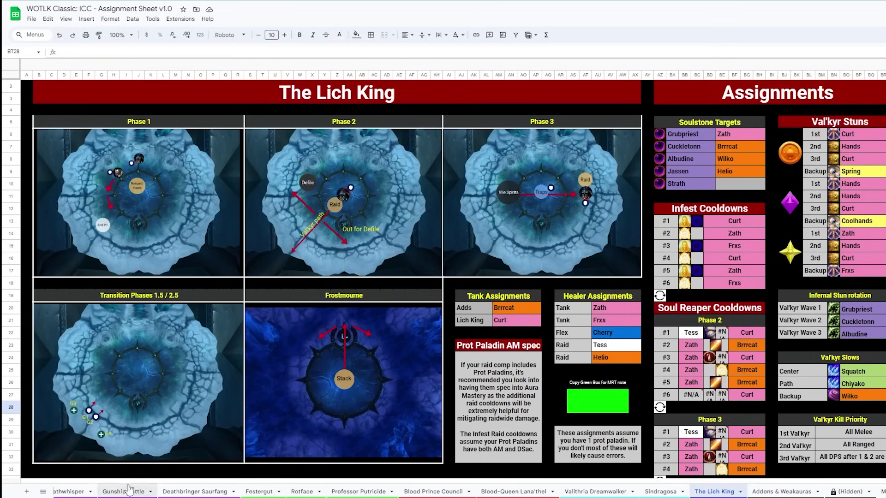
{"action": "scroll", "coordinate": [138, 491], "scroll_direction": "up", "scroll_amount": 3}
{"action": "scroll", "coordinate": [207, 491], "scroll_direction": "up", "scroll_amount": 2}
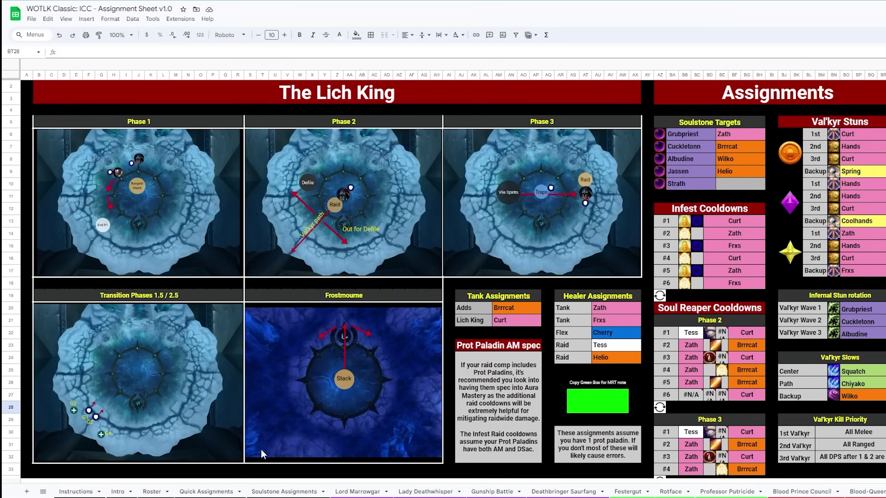
View the Quick Assignments summary across its columns, then go to the Soulstone Assignments sheet.
{"action": "left_click", "coordinate": [207, 492]}
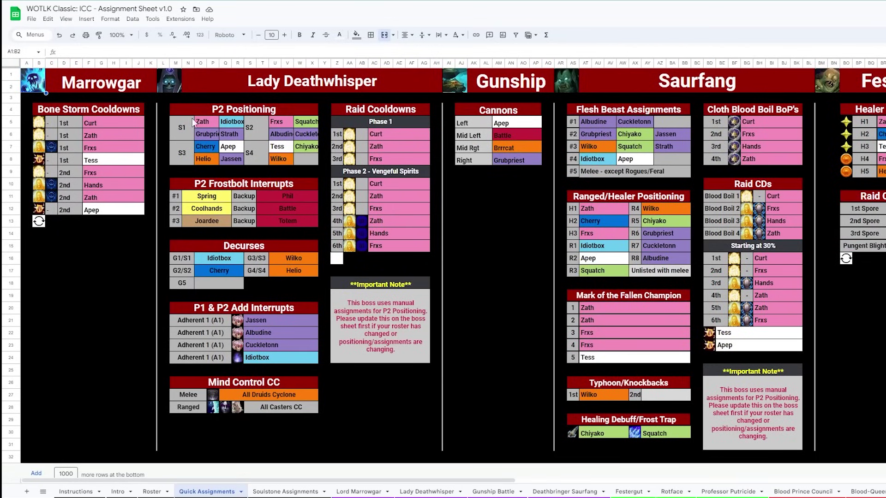
{"action": "left_click_drag", "start_coordinate": [386, 481], "coordinate": [697, 478]}
{"action": "left_click", "coordinate": [301, 493]}
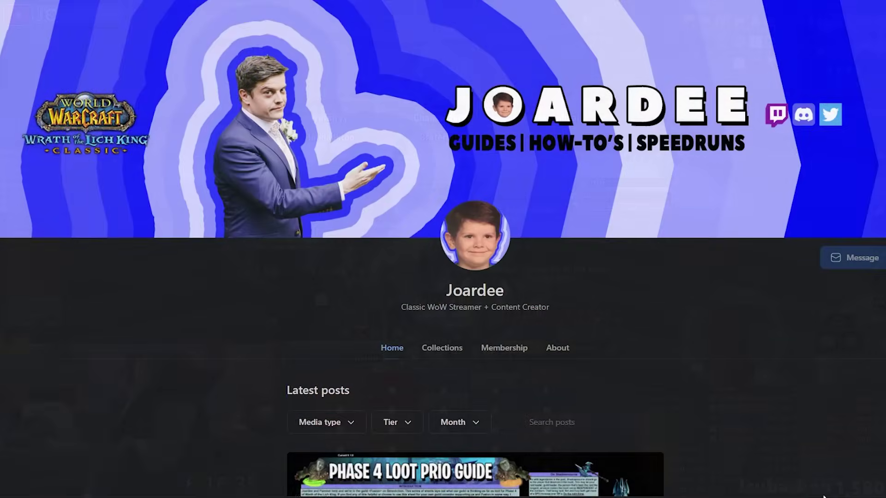
{"action": "scroll", "coordinate": [443, 249], "scroll_direction": "down", "scroll_amount": 20}
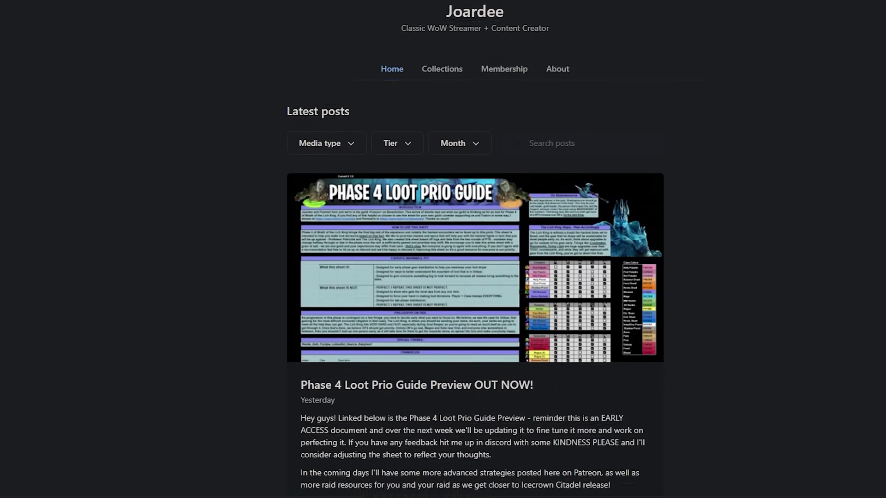
{"action": "scroll", "coordinate": [443, 249], "scroll_direction": "down", "scroll_amount": 8}
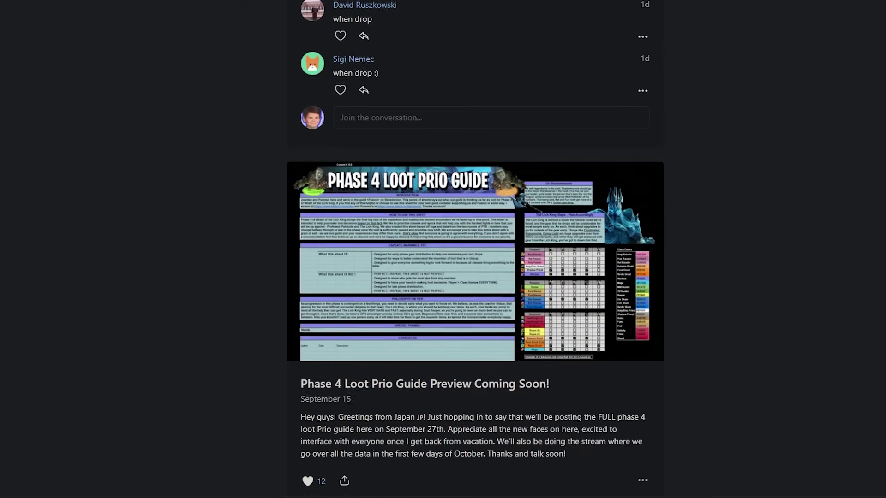